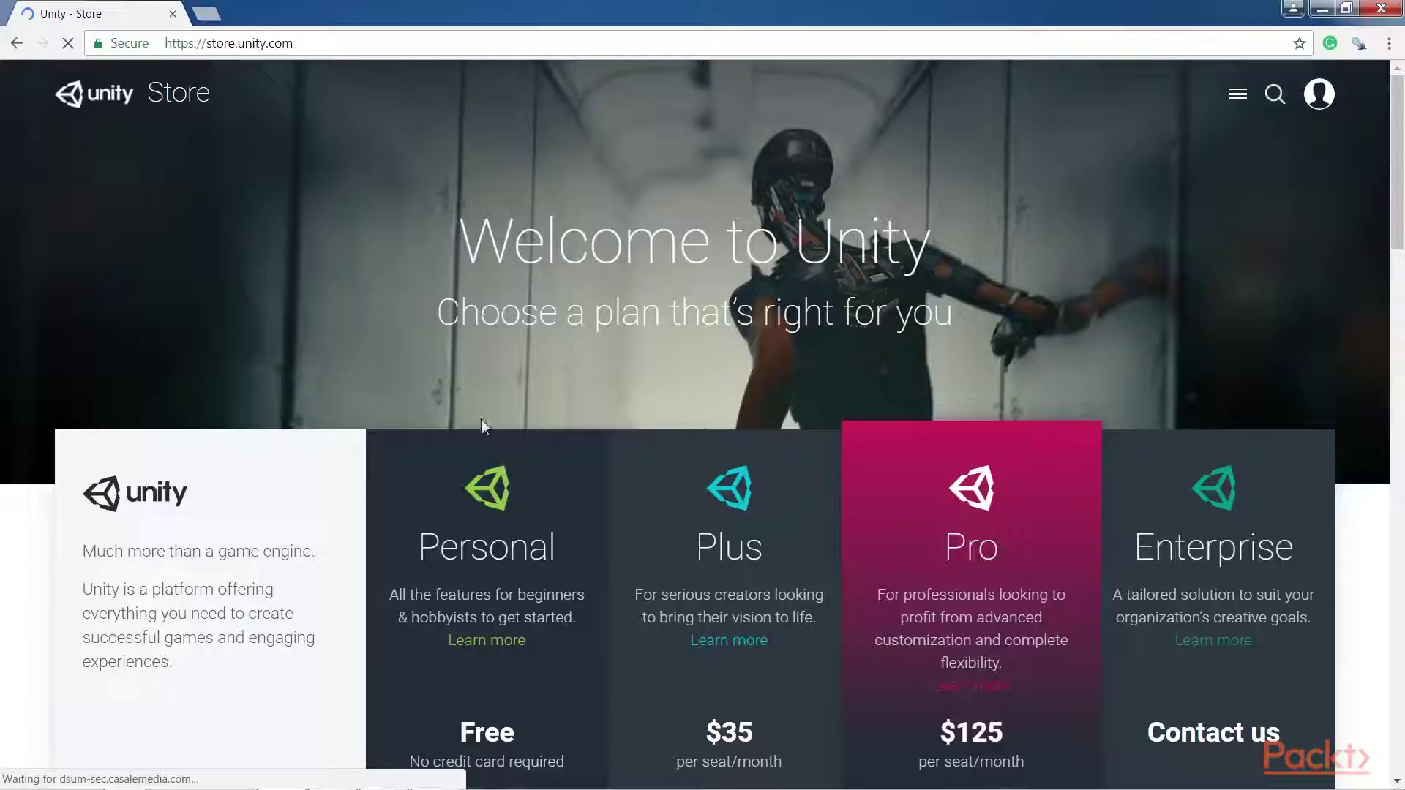
- Look over the Unity Store plan prices, then start Unity 5.4.2f2 from the Start menu
scroll(481, 468, down, 3)
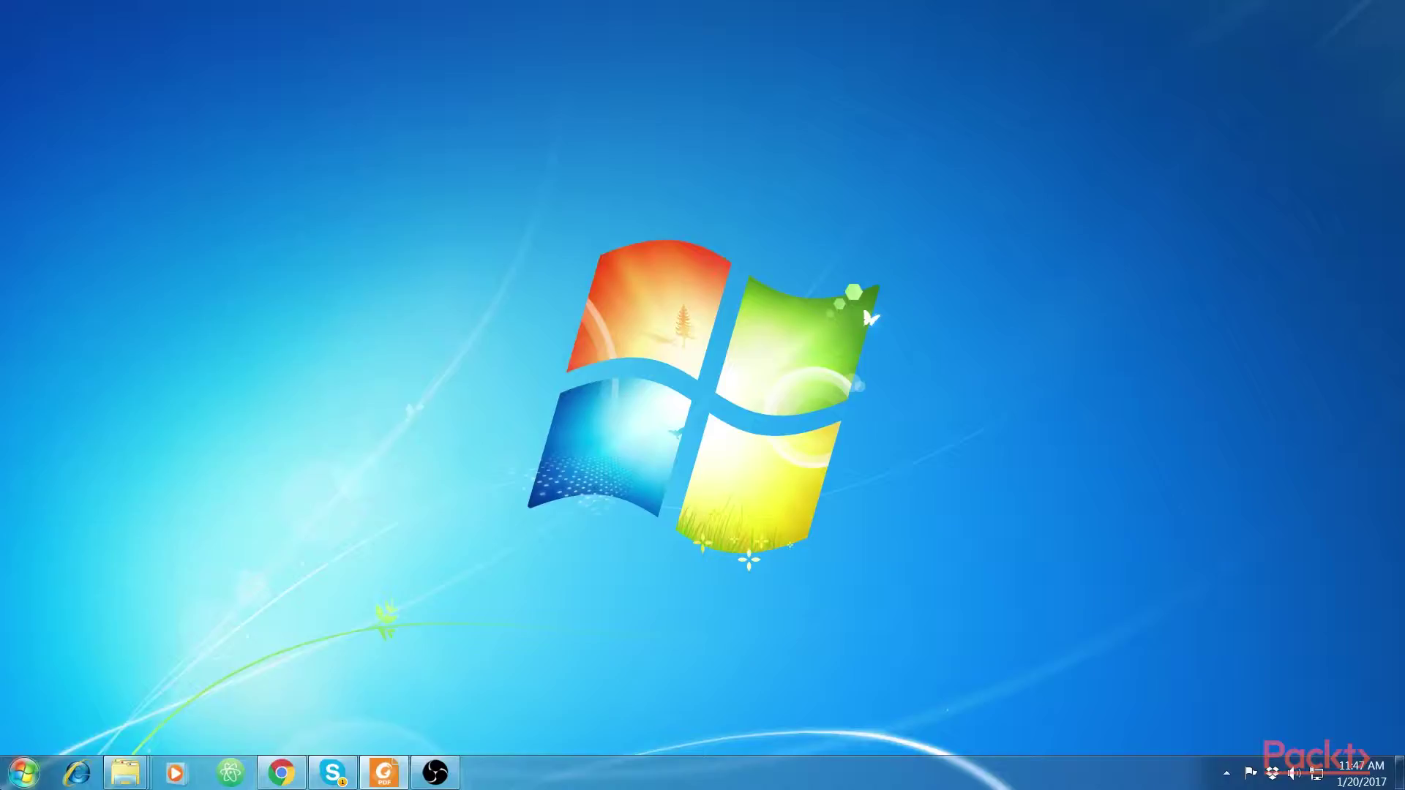
click(24, 772)
click(95, 362)
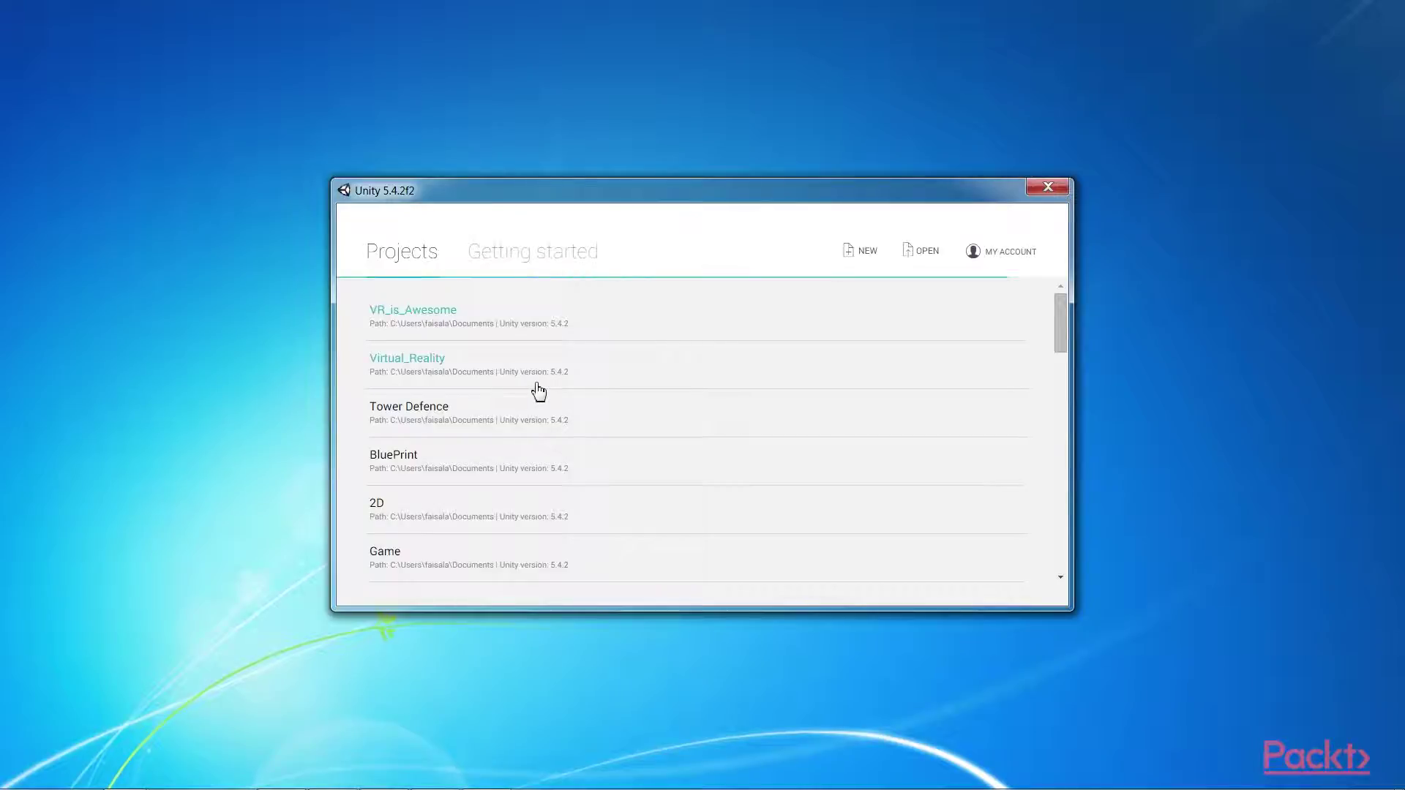
- Create a new 3D project named VR_IS_AWESOME1, keeping the Documents location
click(861, 256)
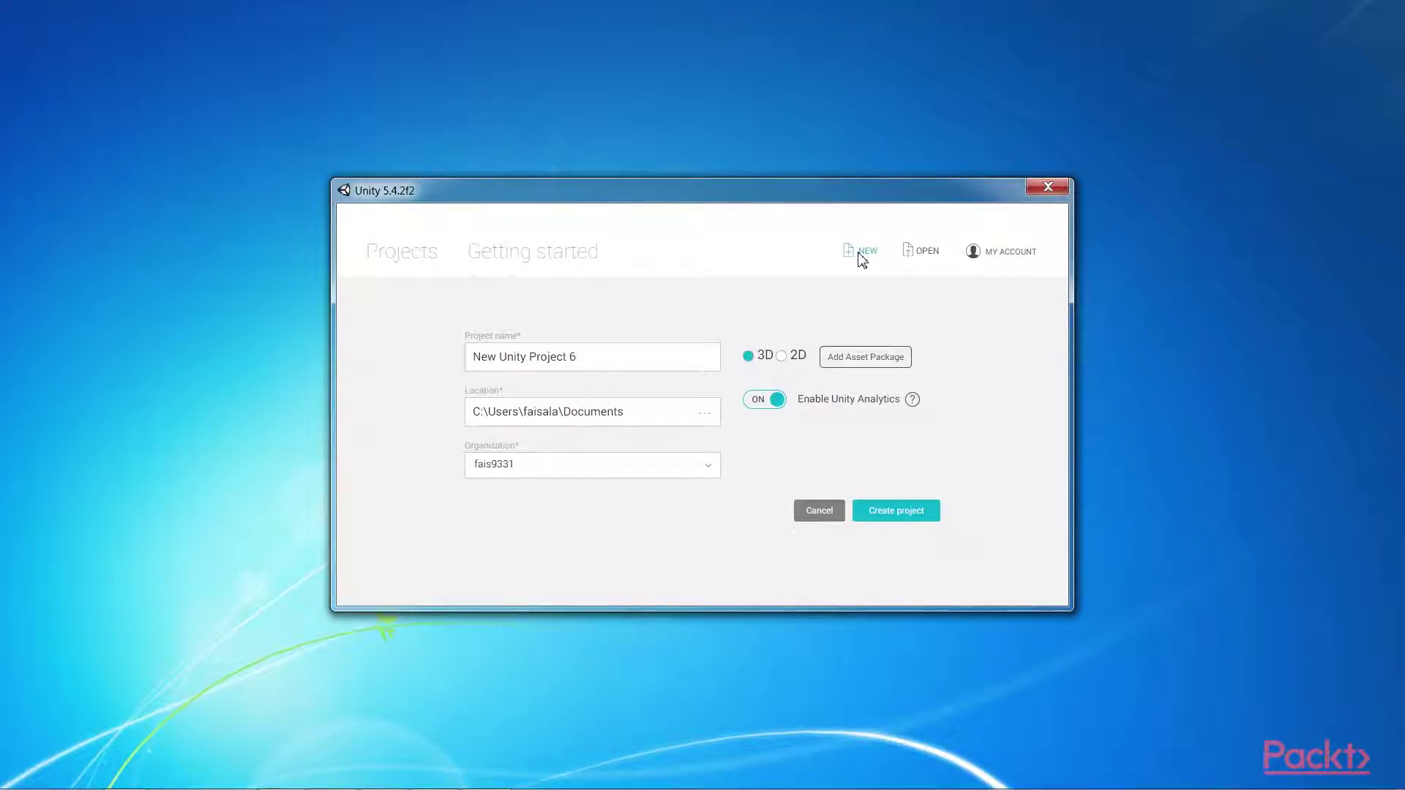
triple_click(613, 365)
text(VR_IS_AWESOME)
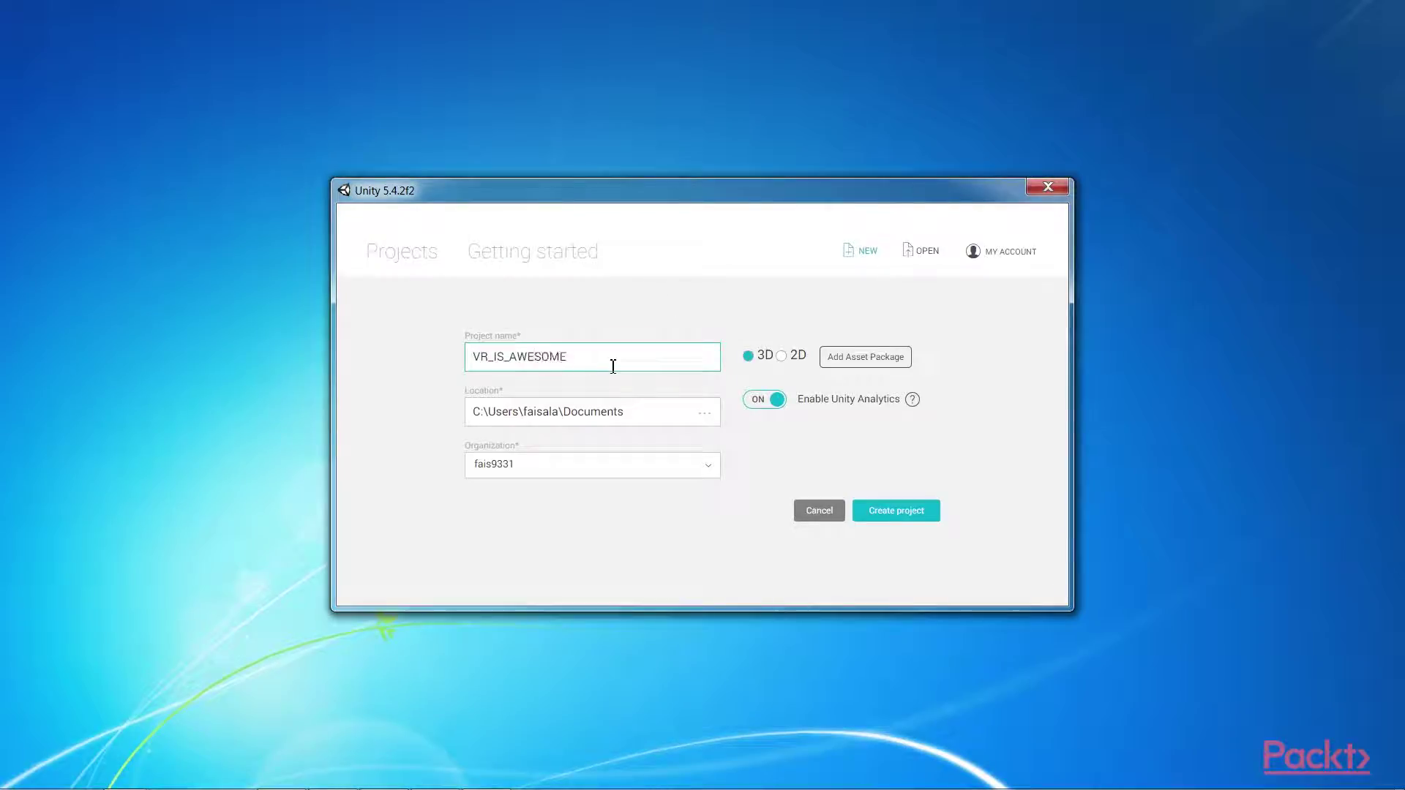
text(1)
double_click(650, 414)
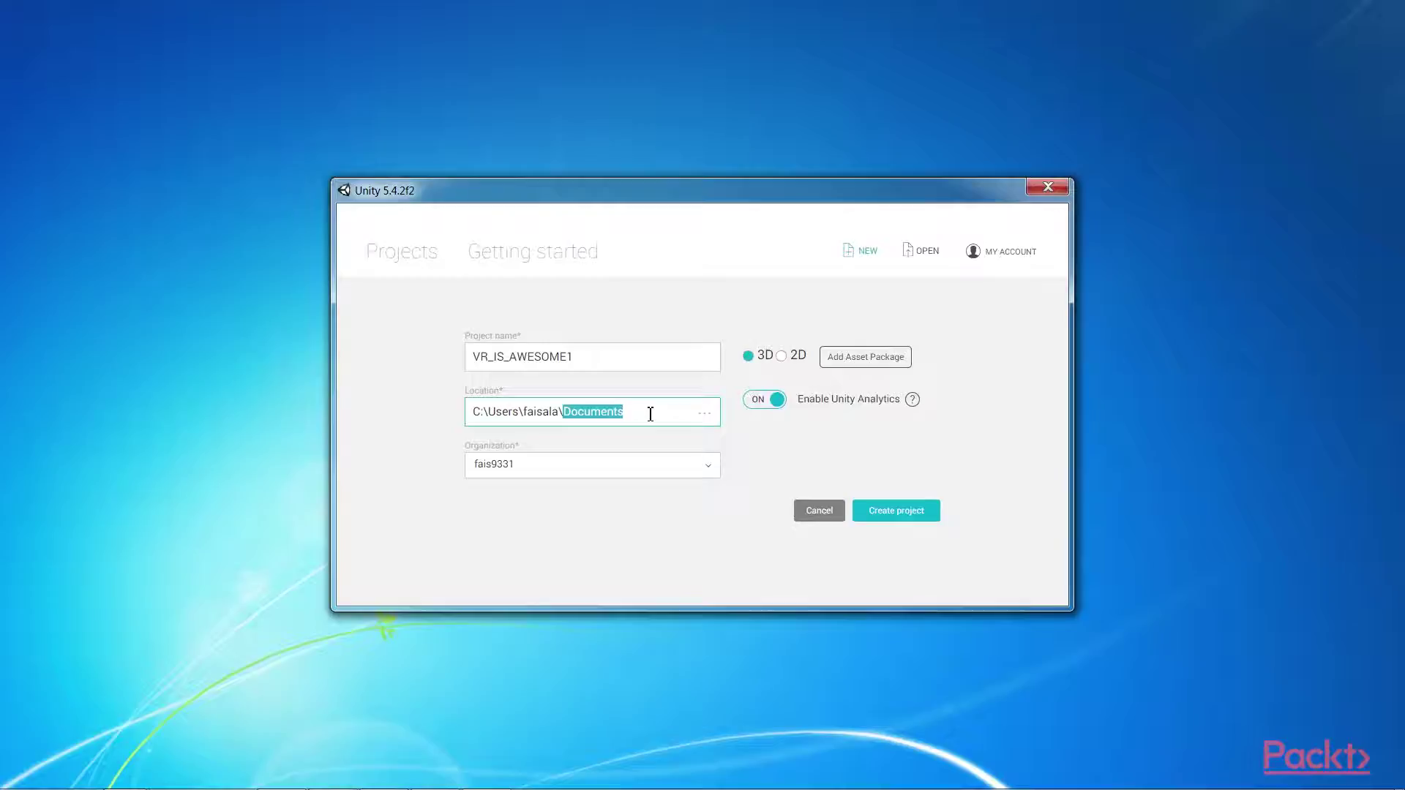
click(771, 371)
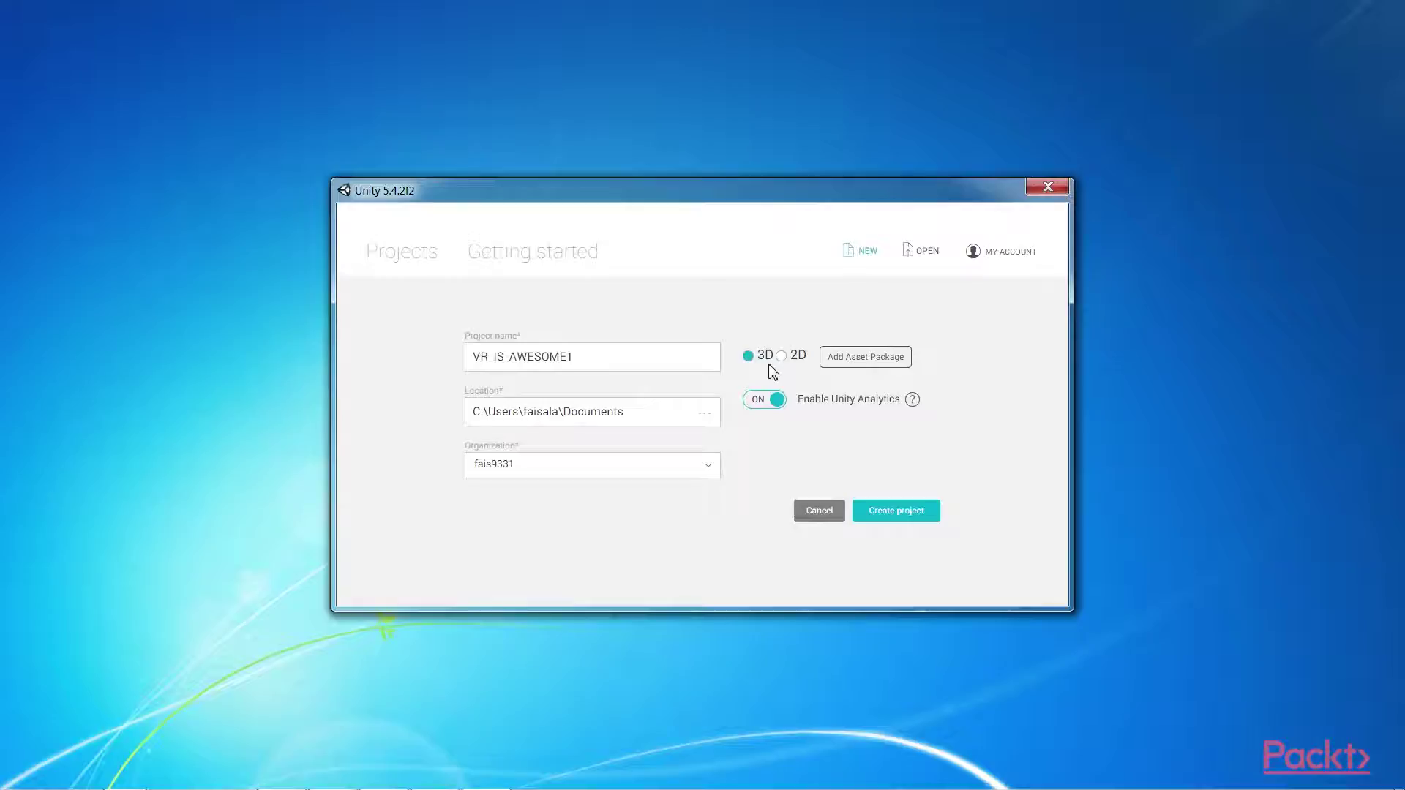
click(902, 516)
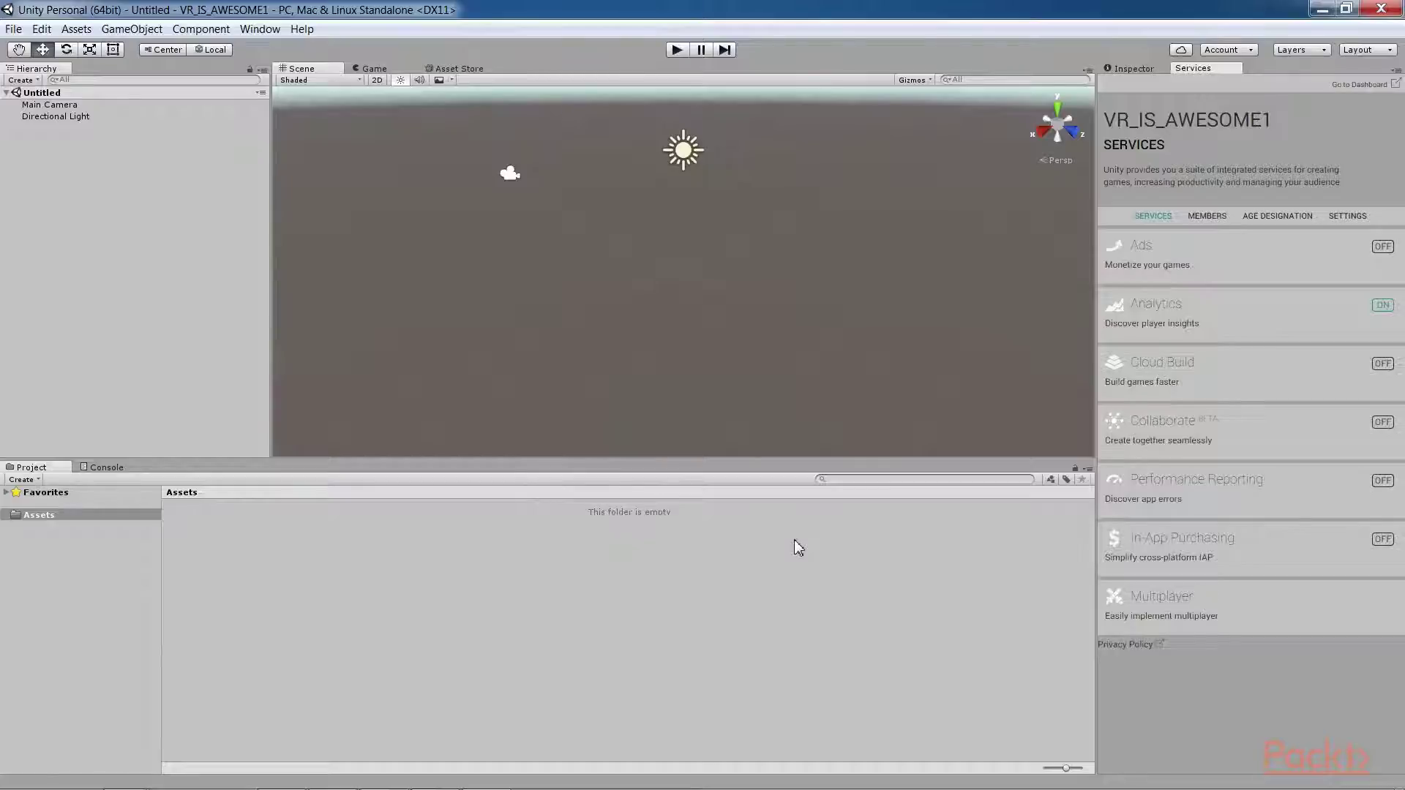
- Switch to the 2 by 3 layout, widen Scene/Game, and dock Project under Hierarchy
click(1357, 49)
click(1287, 65)
drag(665, 281, 750, 300)
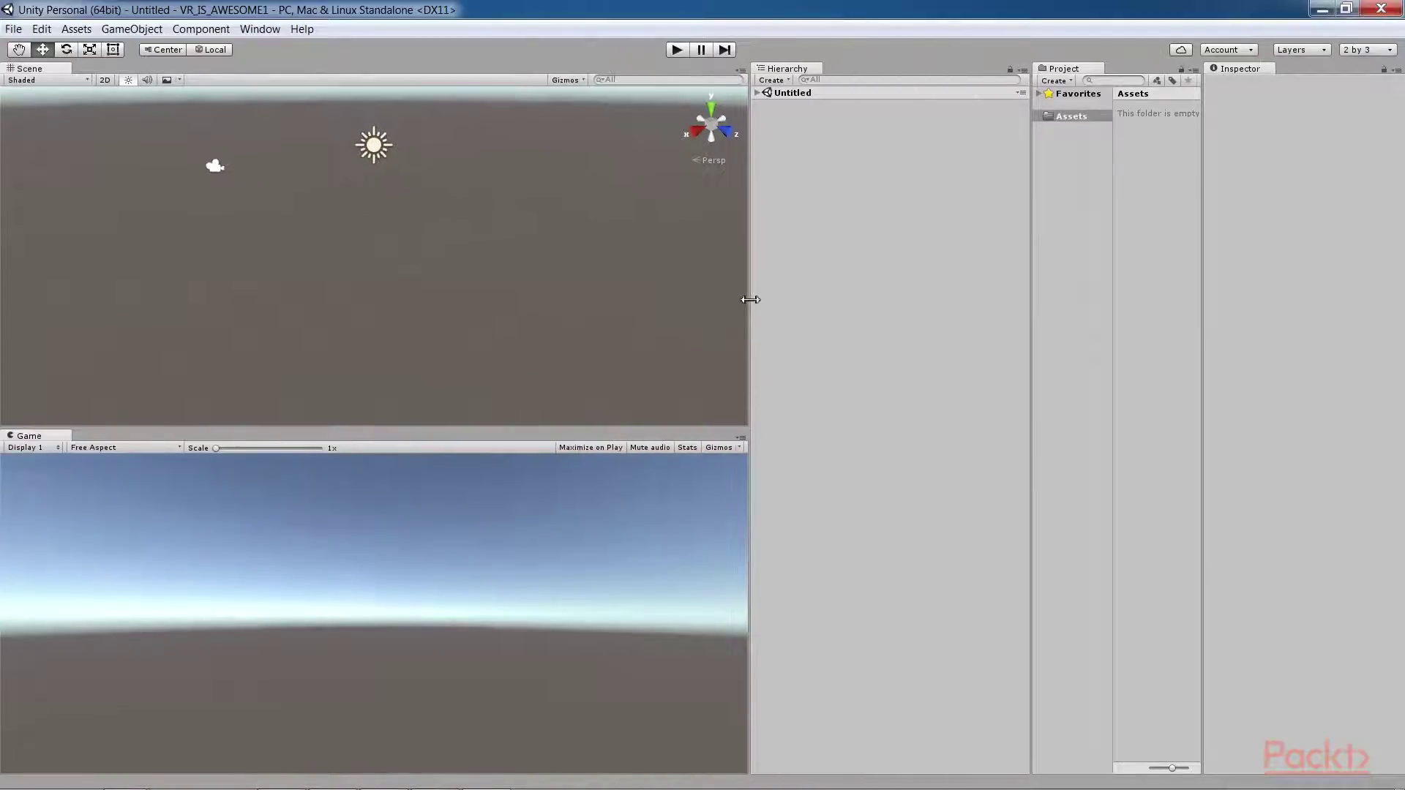
drag(1068, 69, 841, 658)
drag(913, 537, 948, 282)
- Open the Console window and dock it below the Project panel
click(260, 28)
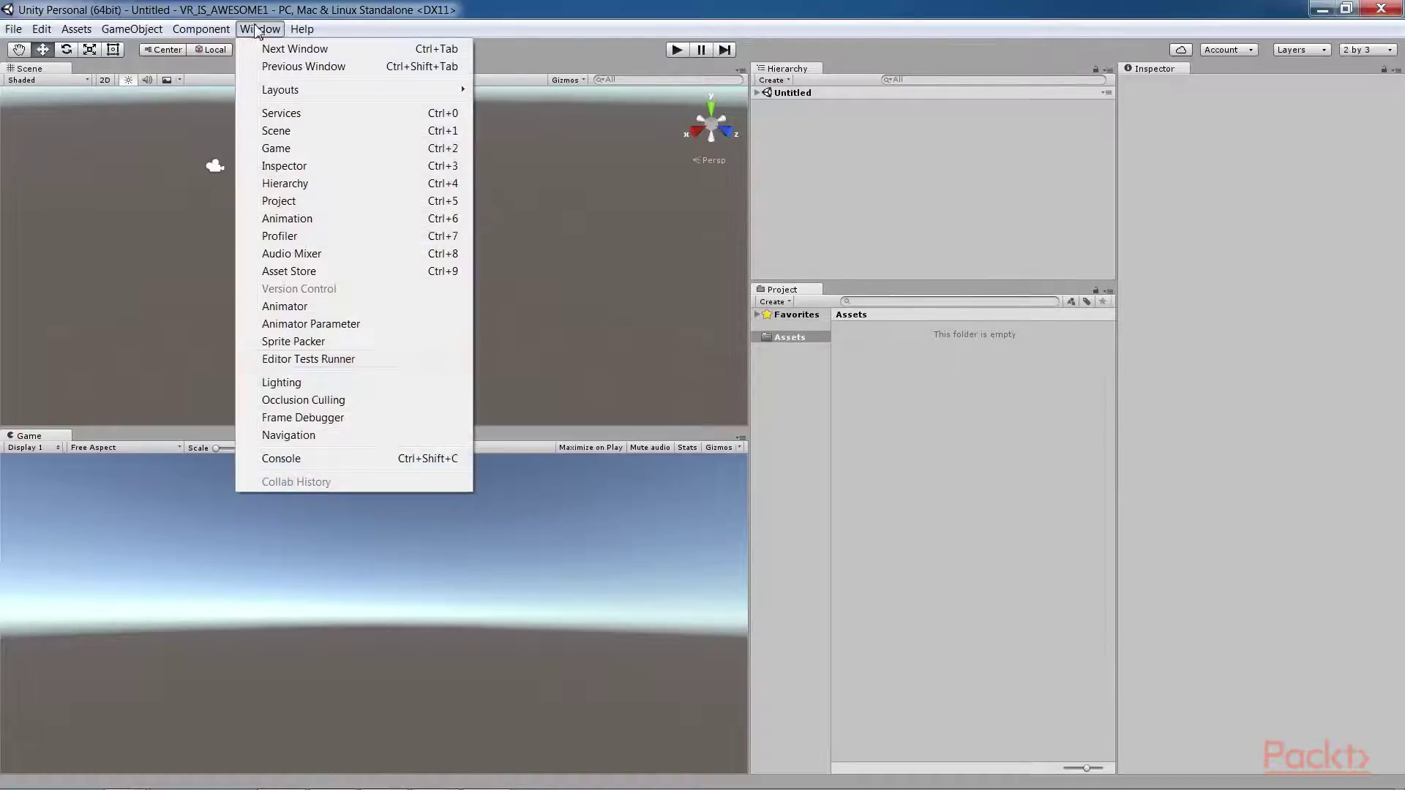
click(284, 458)
drag(663, 348, 925, 537)
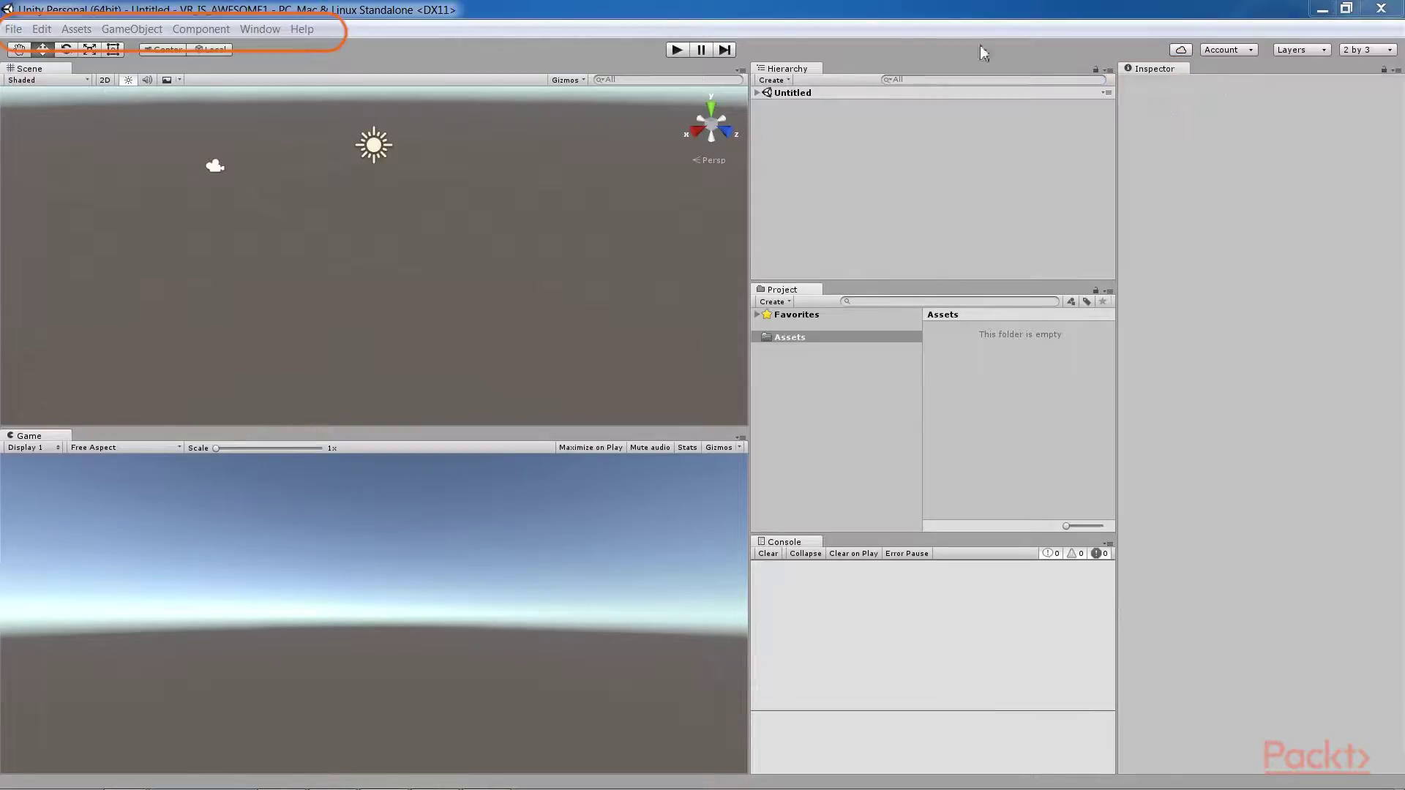
- Browse through the GameObject, Window and Help menus
click(128, 29)
mouse_move(263, 29)
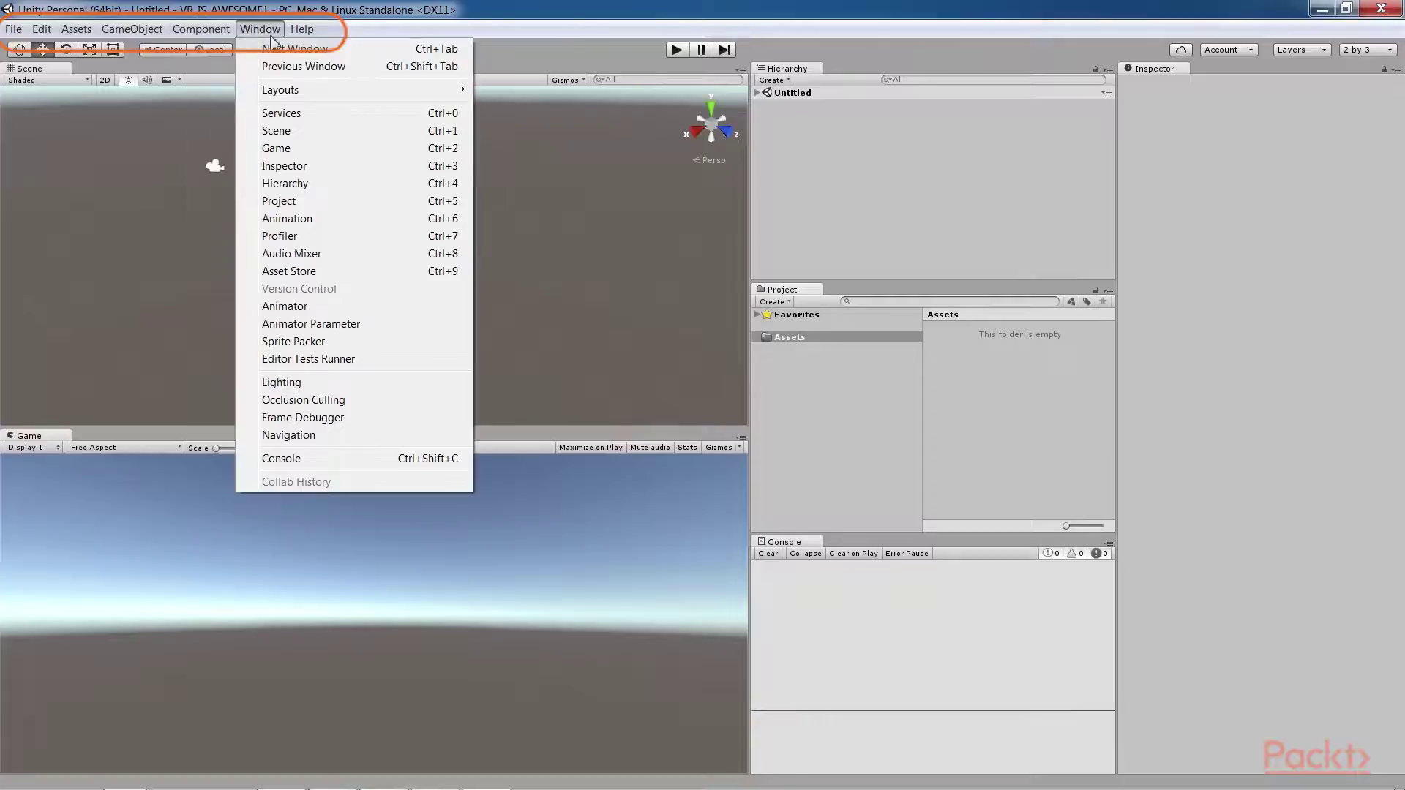
click(510, 51)
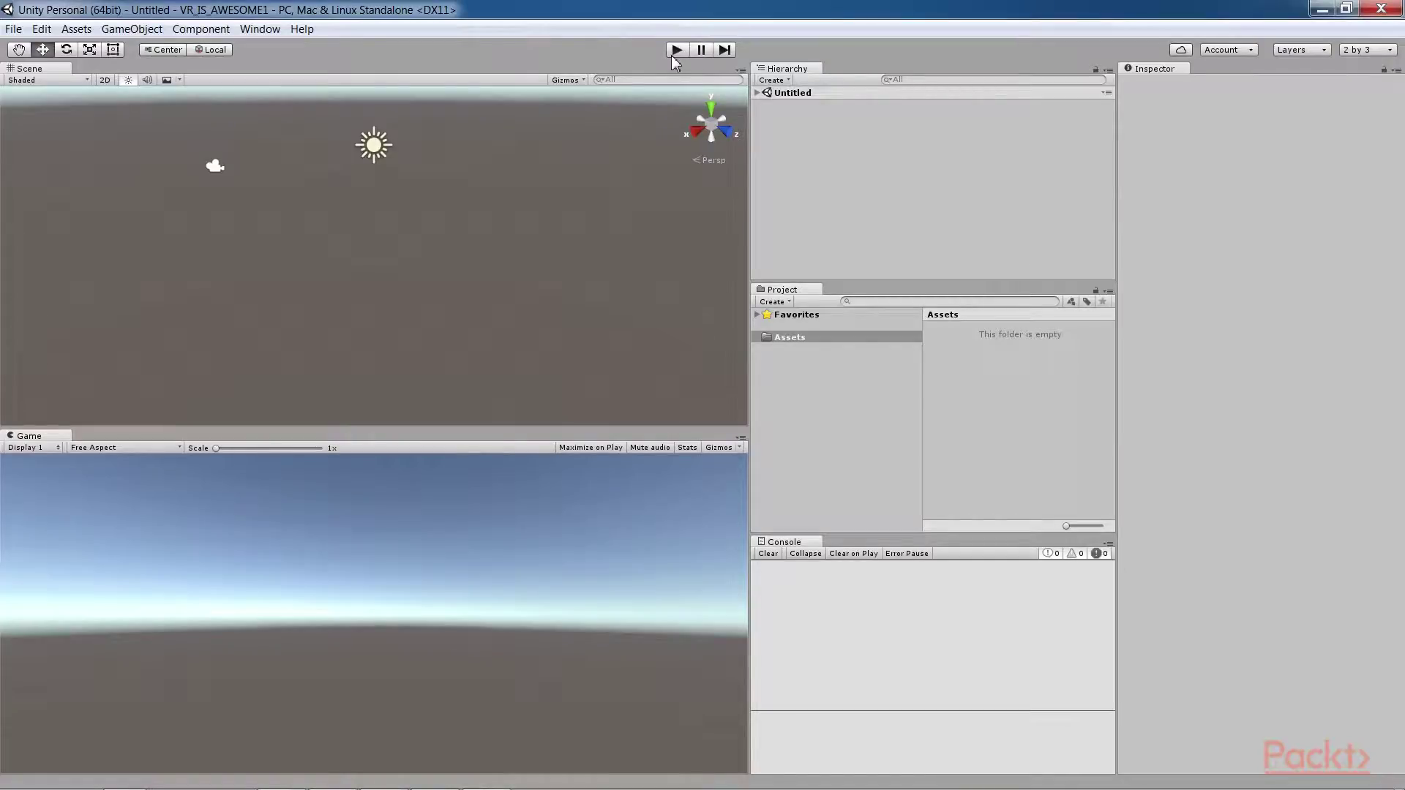
click(260, 29)
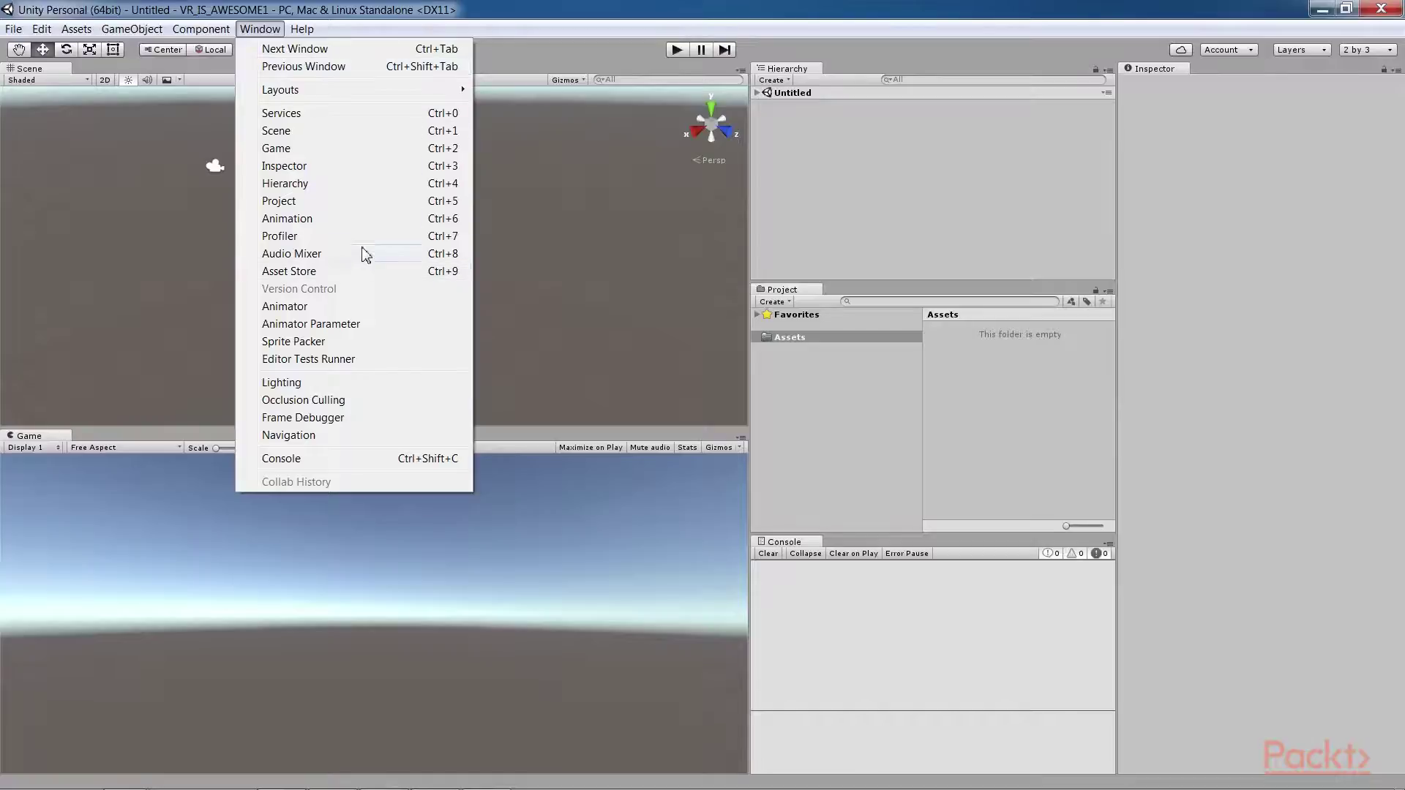
click(781, 293)
- Float and redock the Project panel, then drag the splitter to make Hierarchy taller
drag(781, 289, 845, 358)
drag(708, 238, 906, 578)
drag(925, 220, 924, 338)
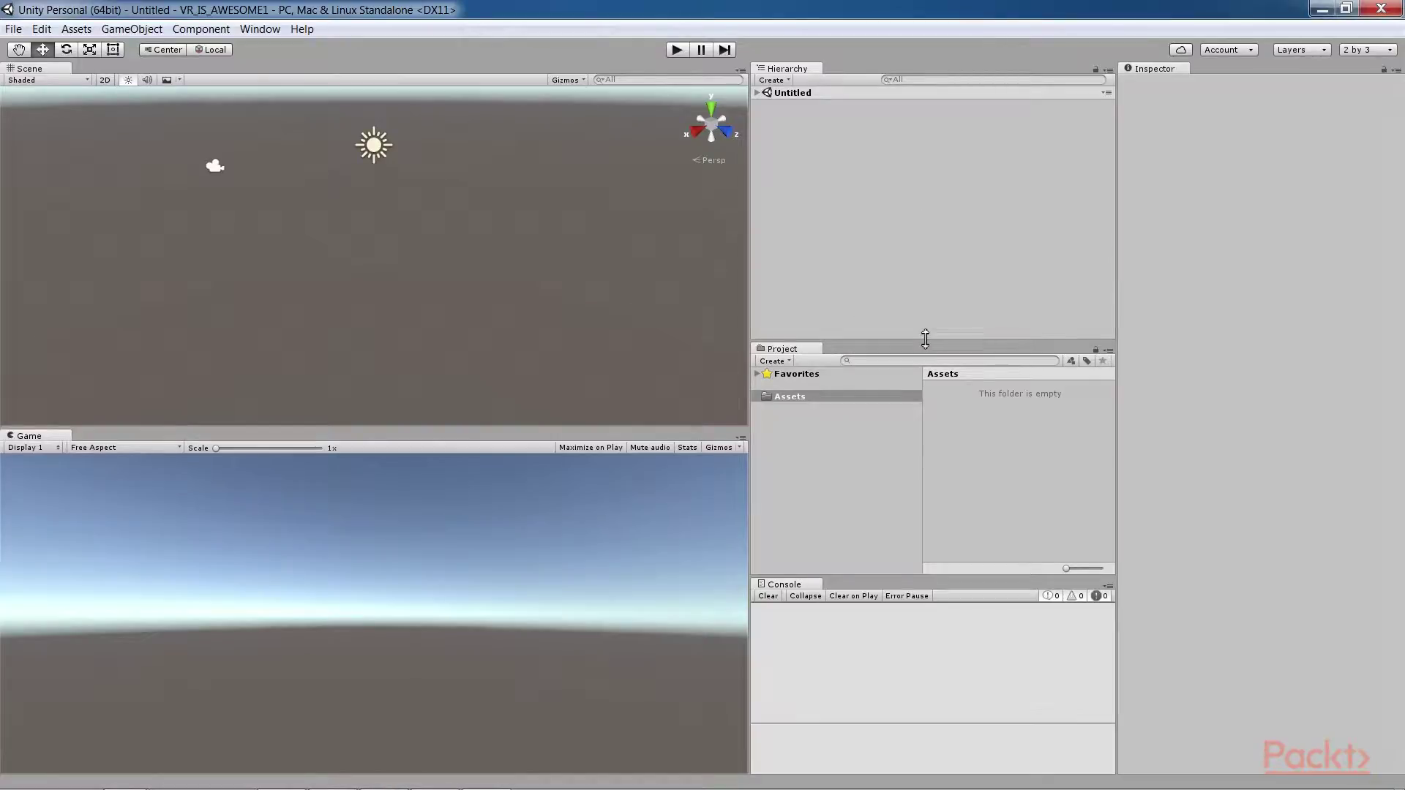
- Choose Default from the Layout dropdown to restore the standard workspace
click(1371, 52)
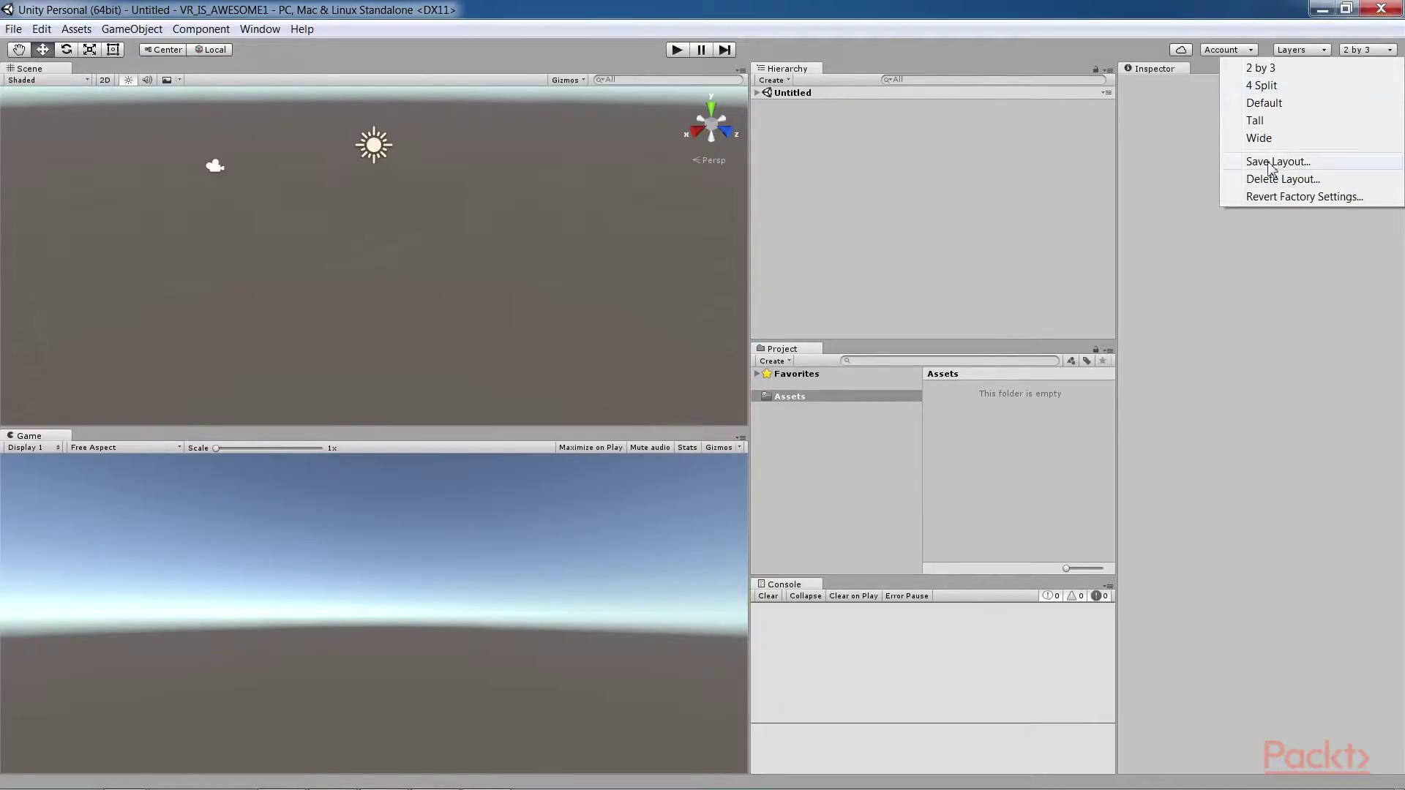
click(1277, 107)
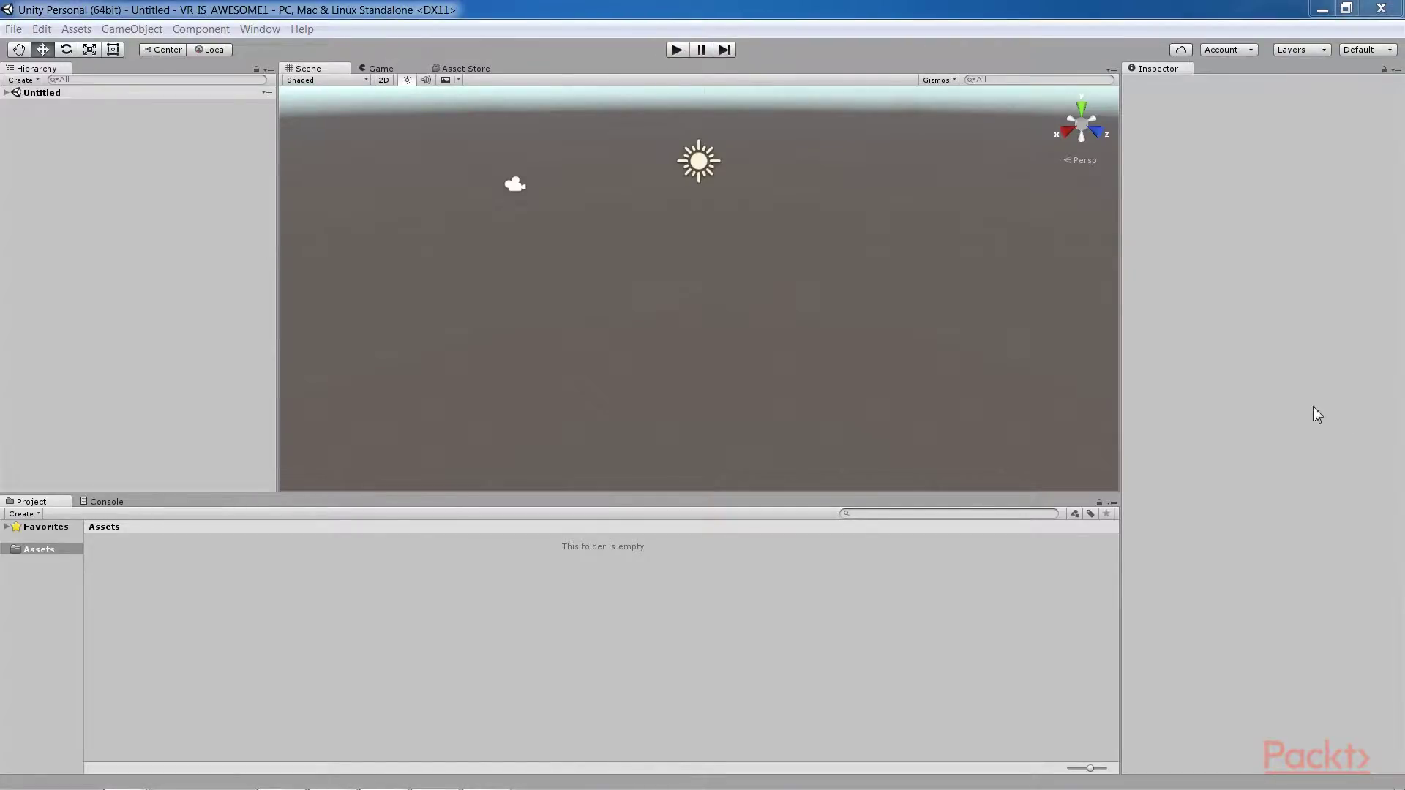
- Expand Untitled, inspect Main Camera, then Directional Light (Position 0,3,0; Rotation 50,-30,0)
click(6, 92)
click(151, 104)
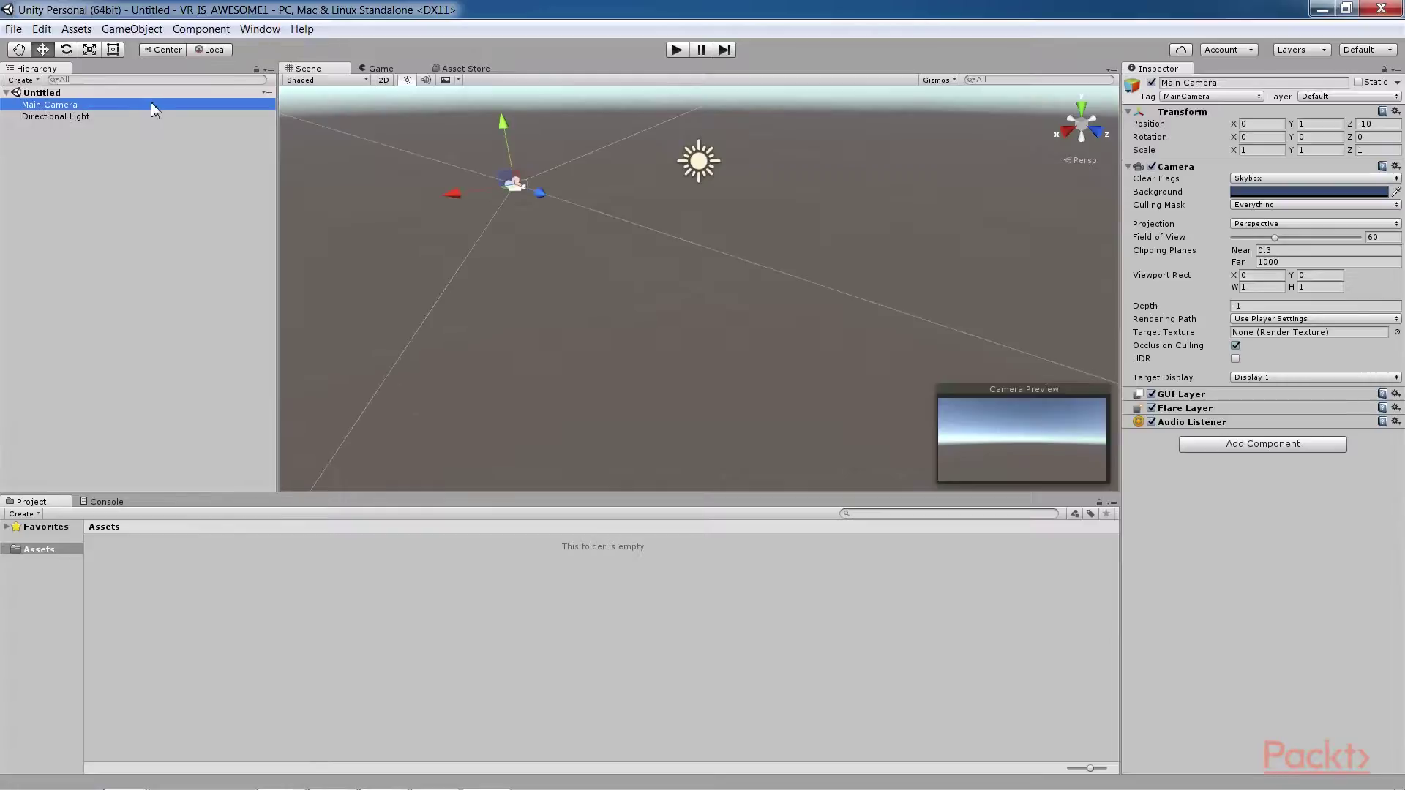
click(118, 119)
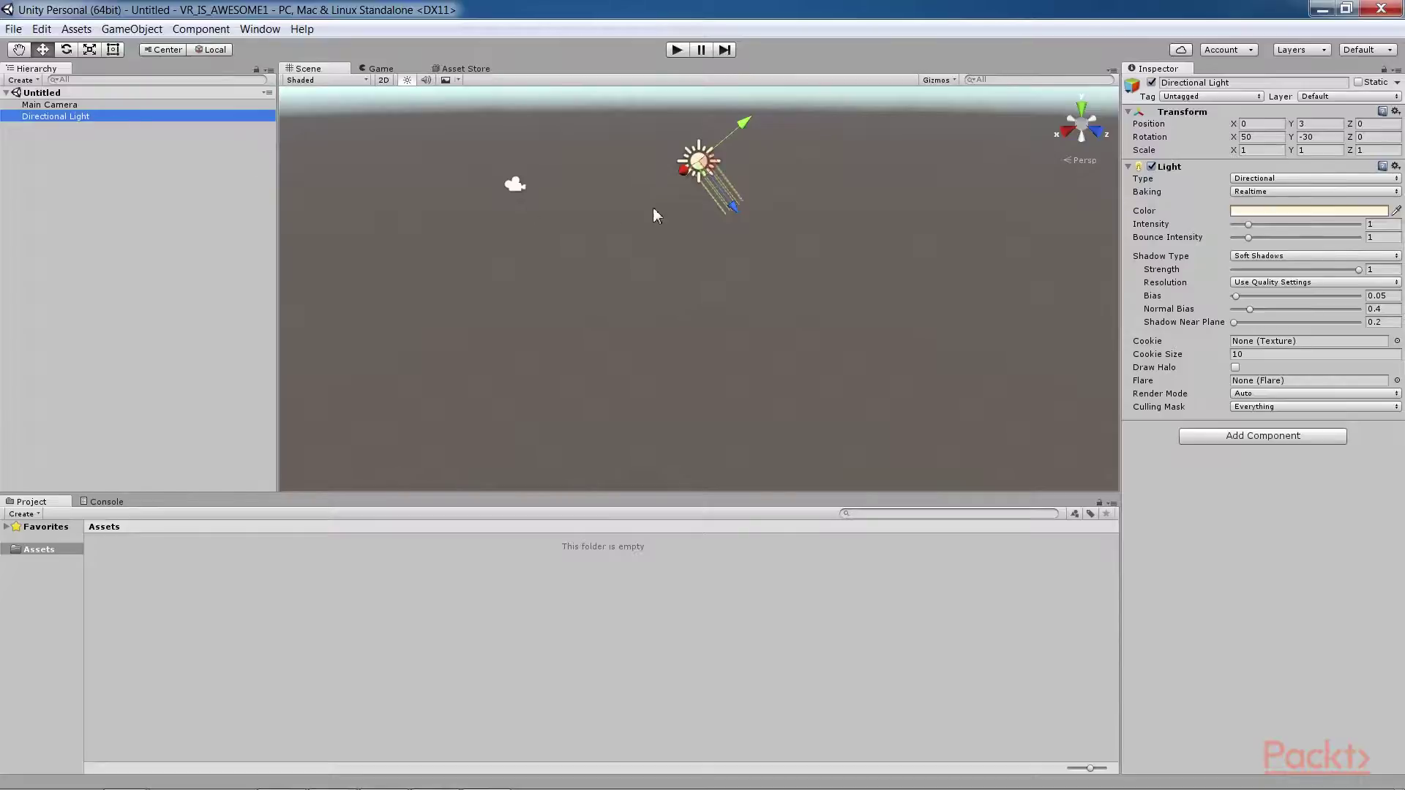
alt+drag(694, 265, 904, 273)
alt+drag(1067, 138, 822, 308)
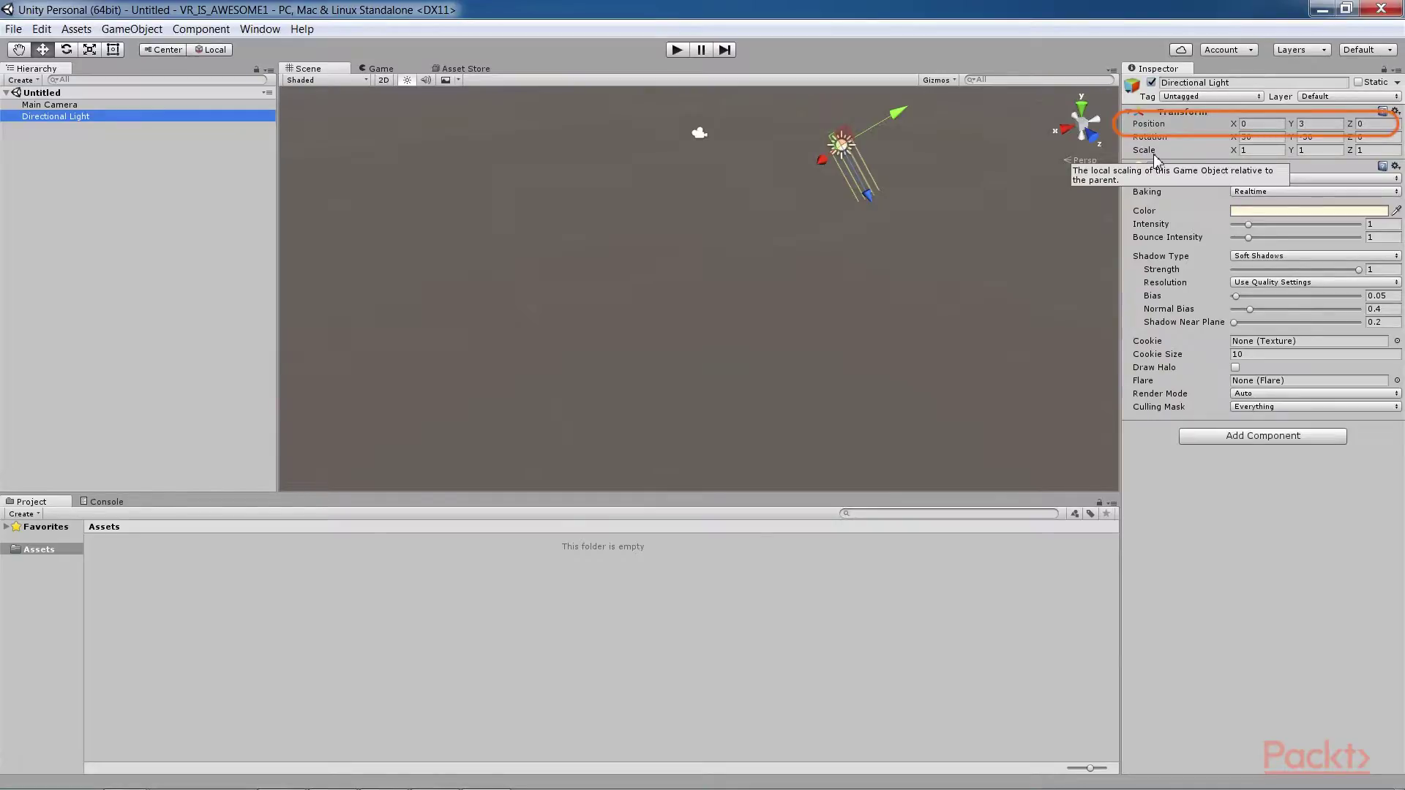
- Step through the Directional Light's Position X, Y and Z fields to its rotation
click(1255, 123)
click(1315, 124)
click(1371, 125)
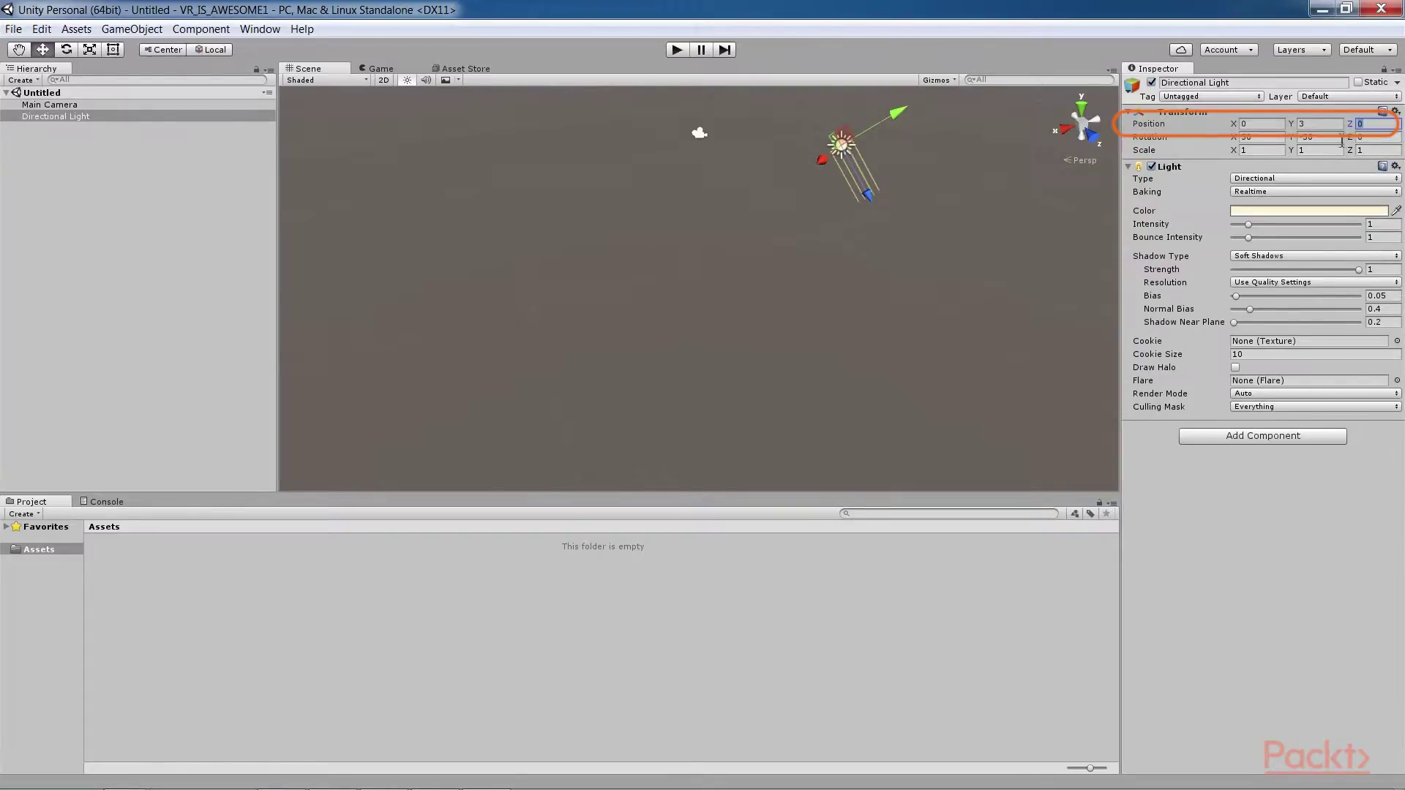
click(1271, 125)
click(1371, 124)
key(Tab)
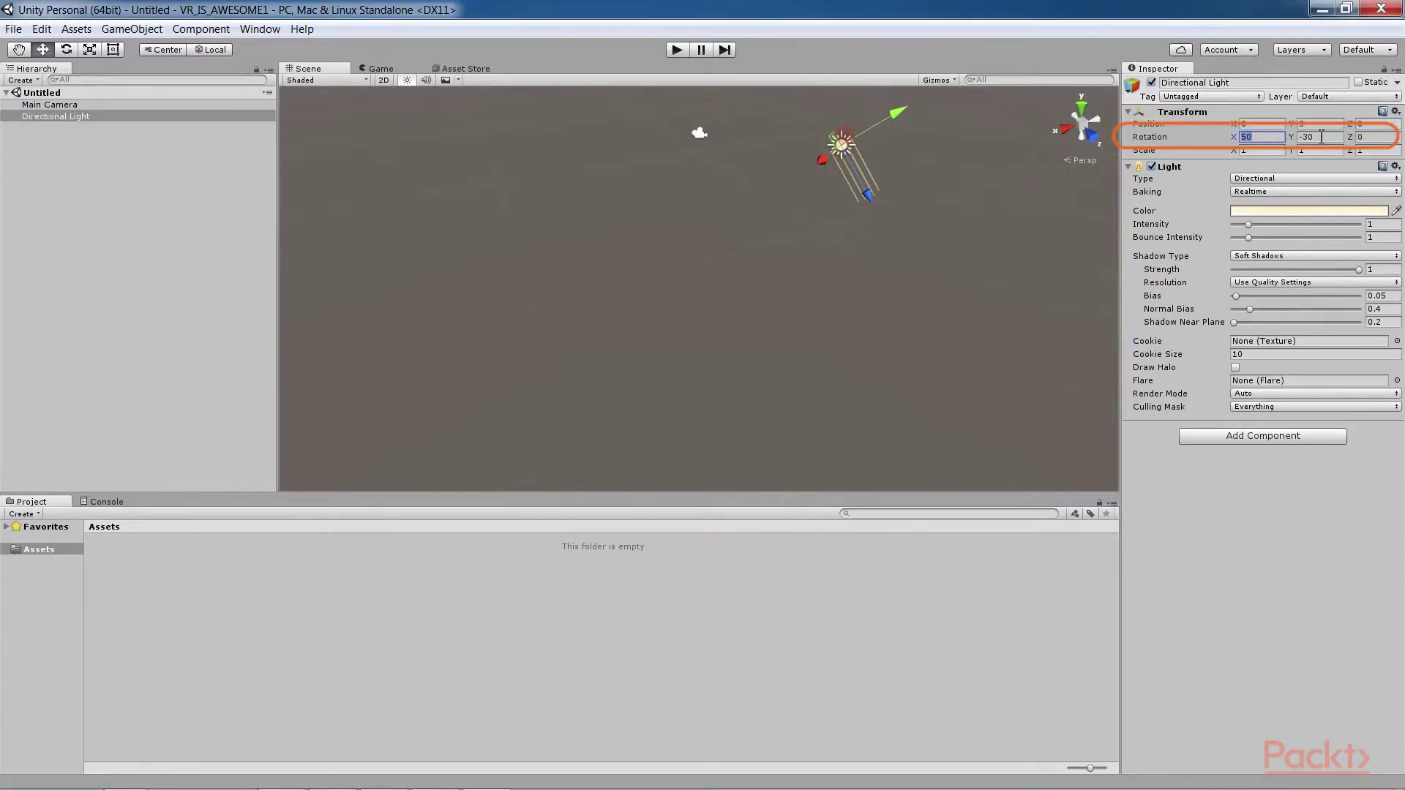
- Enter 330 as the light's Y rotation in place of -30
click(1321, 137)
text(330)
click(1366, 138)
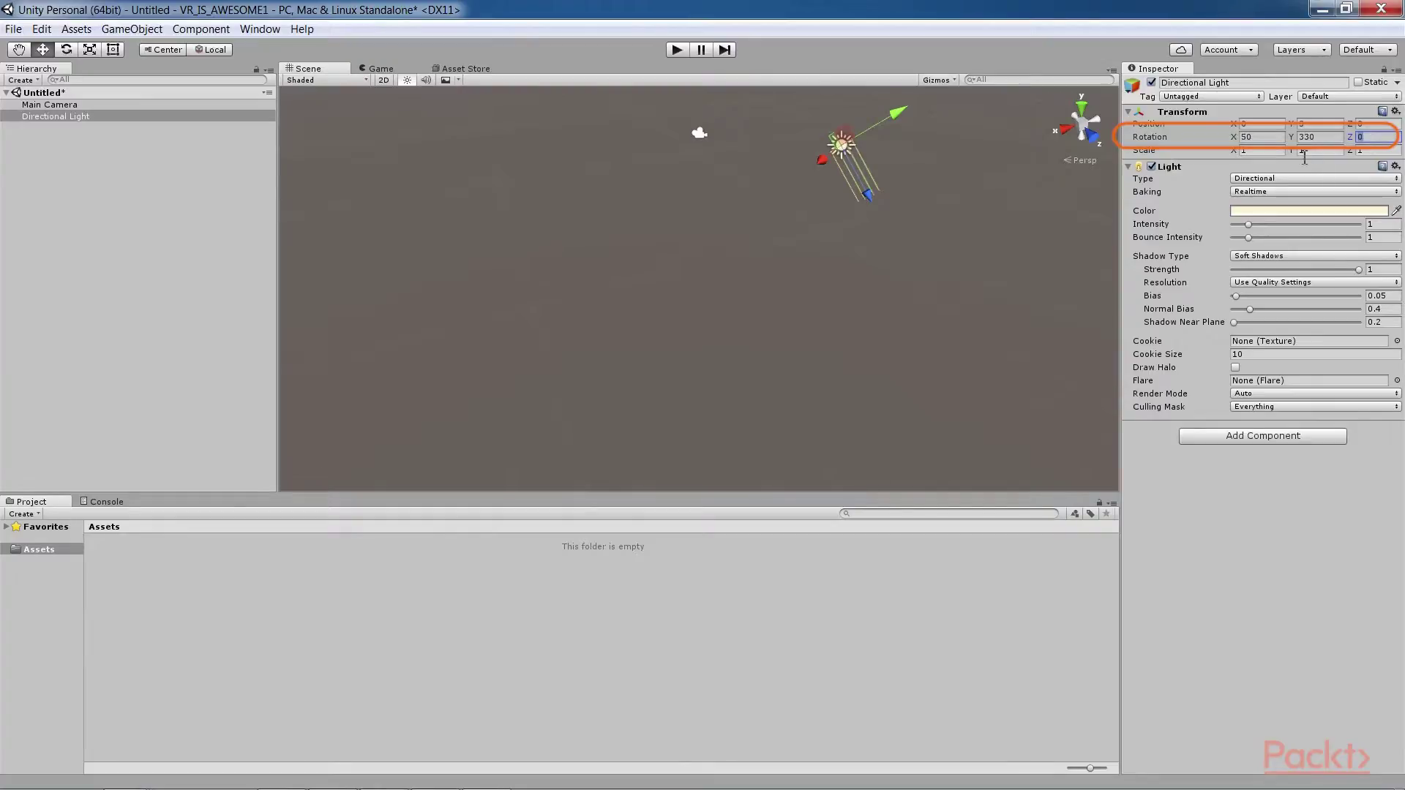
click(1267, 137)
click(1325, 137)
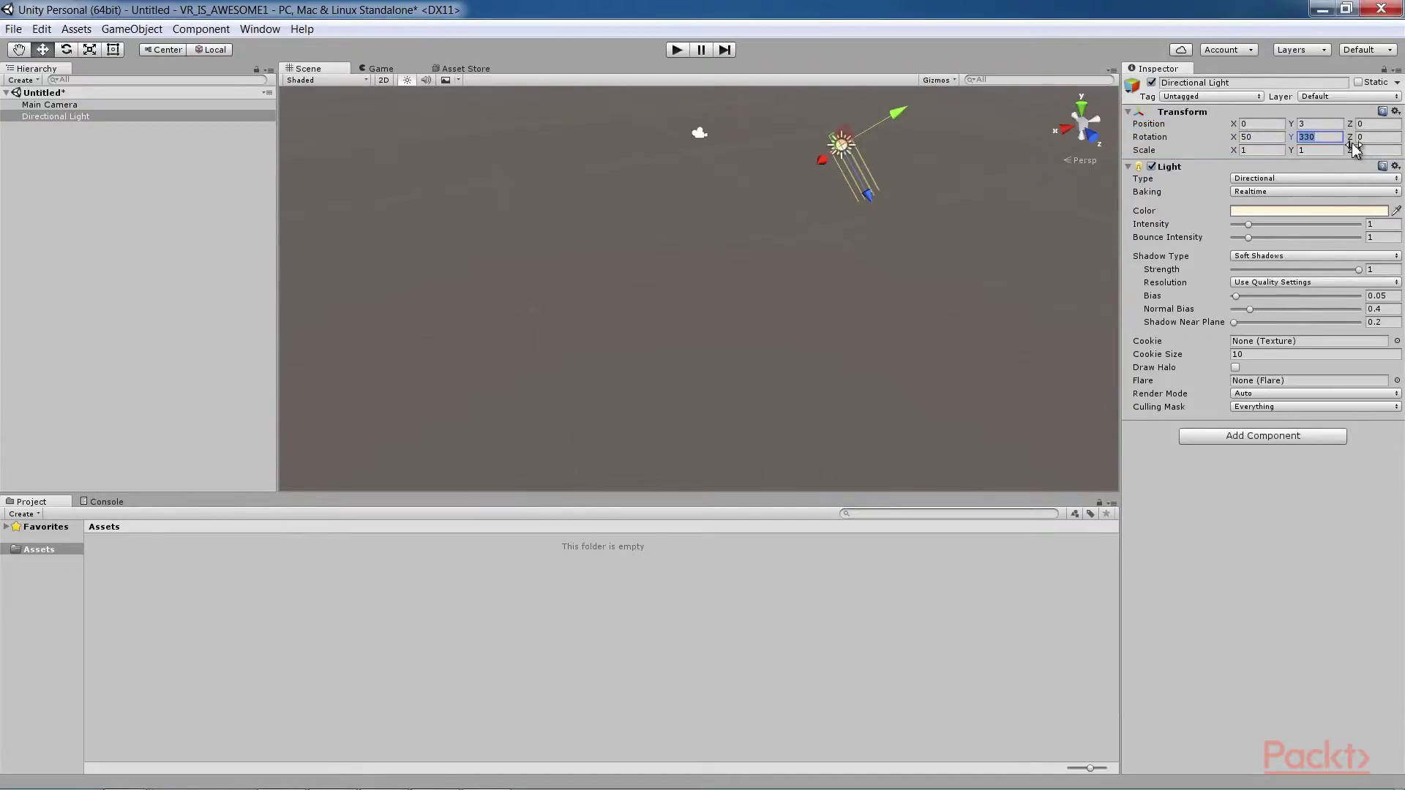
mouse_move(839, 155)
mouse_down()
mouse_move(789, 194)
mouse_move(859, 173)
mouse_move(846, 170)
mouse_up()
- Select Main Camera, check its Position Z and rotation values, and show the Game view
click(150, 106)
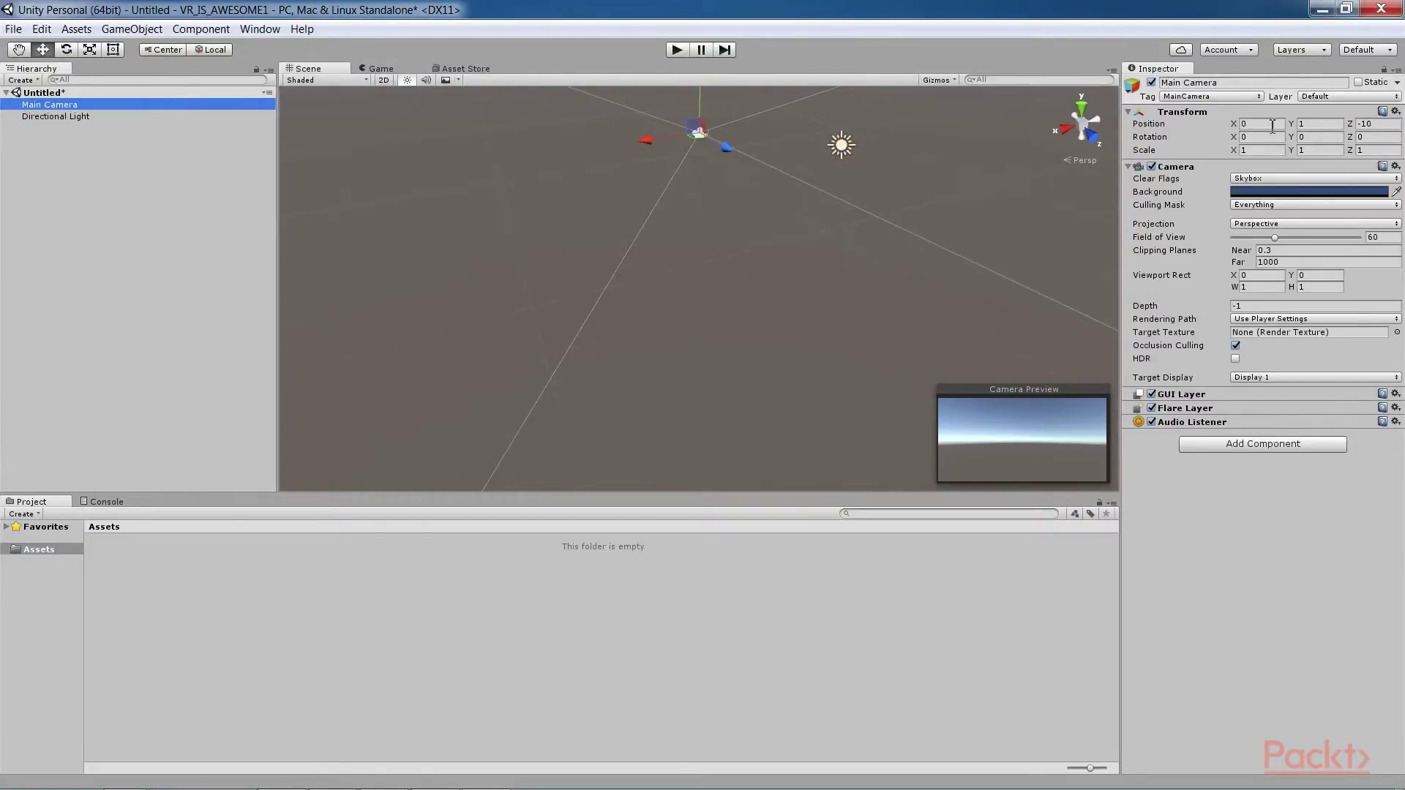
click(1382, 123)
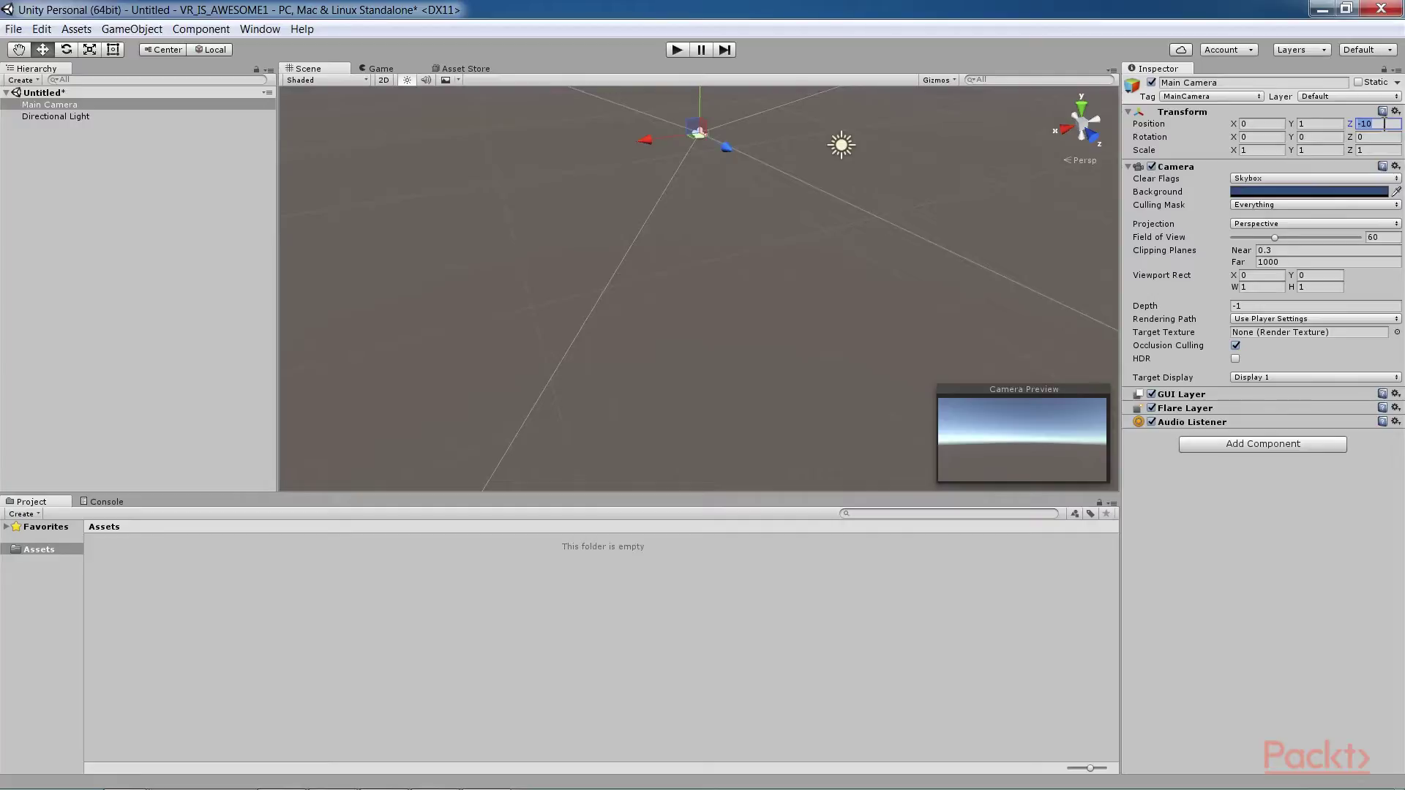
key(Tab)
key(Tab)
key(Tab)
click(384, 68)
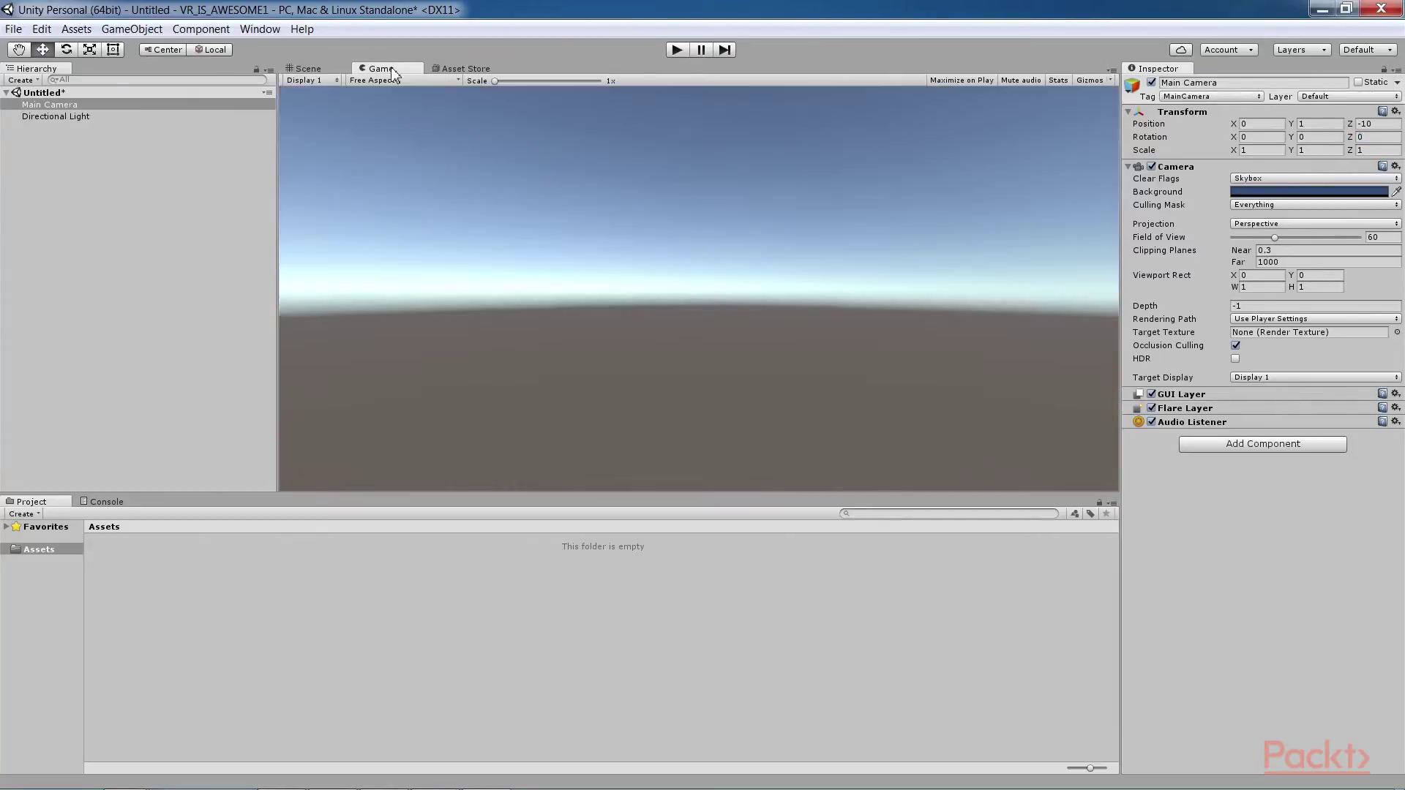